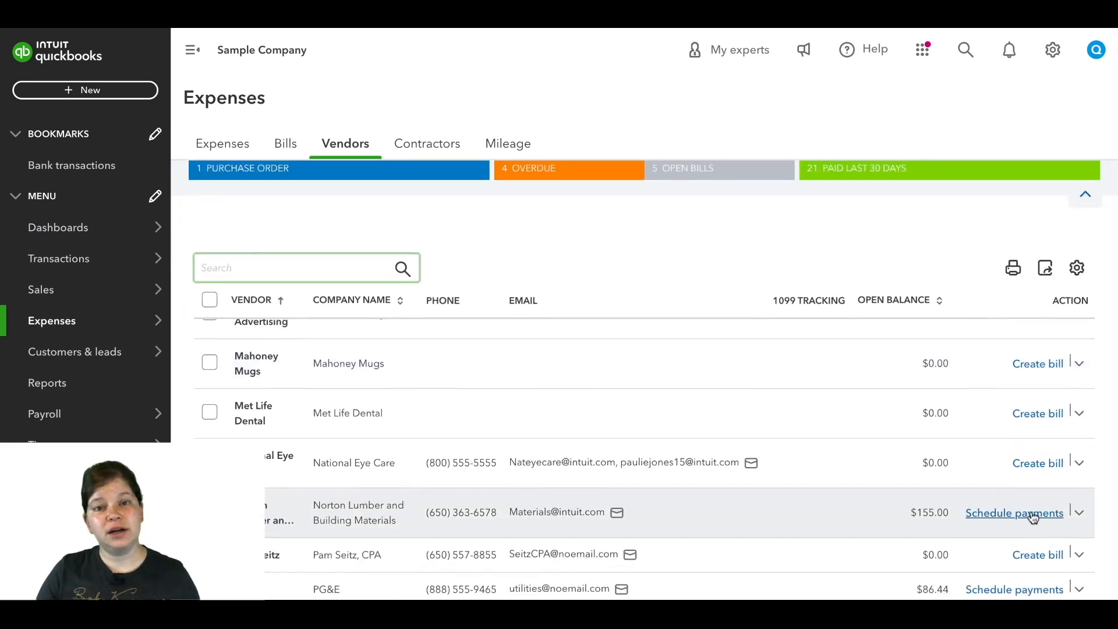
Step: Start a bill payment for Norton Lumber and Building Materials from the vendor list, paid from the Checking account
click(1079, 515)
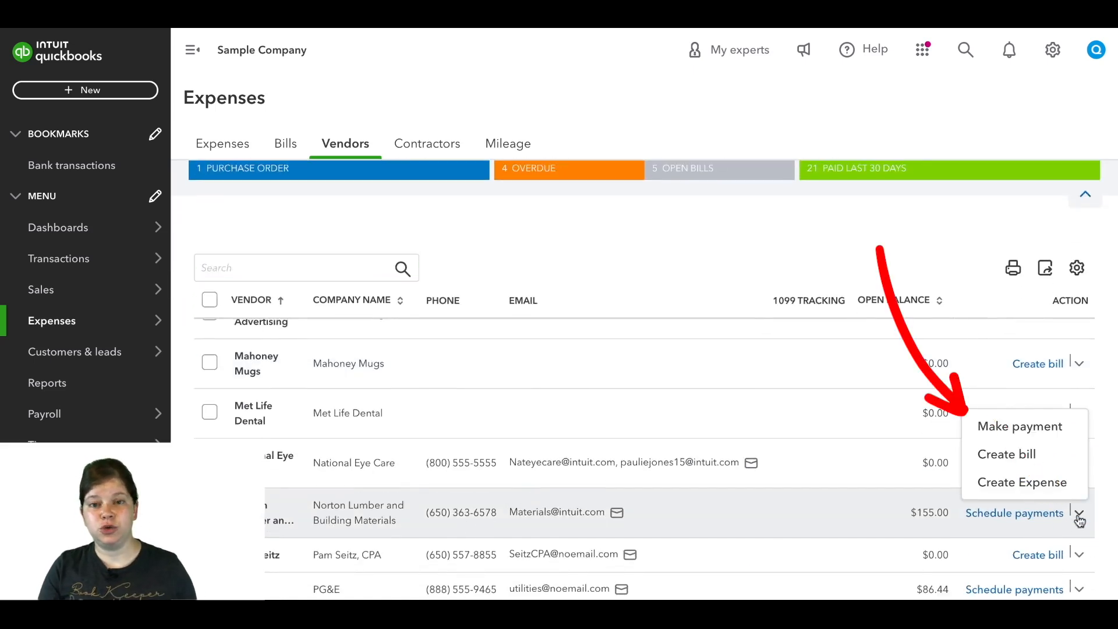
click(1017, 434)
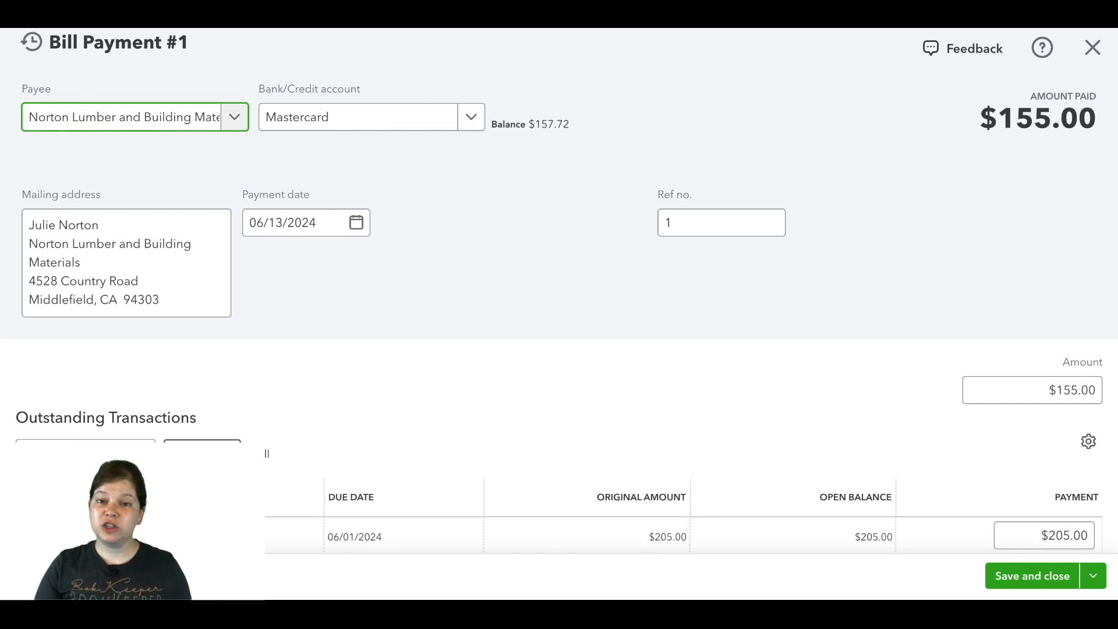
click(475, 129)
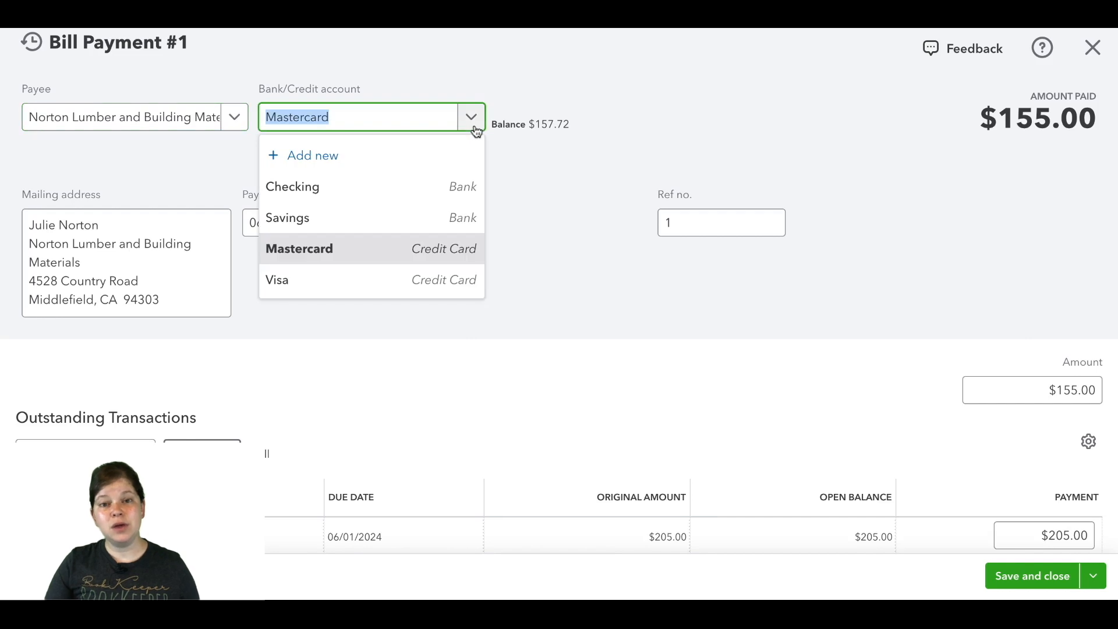
click(399, 185)
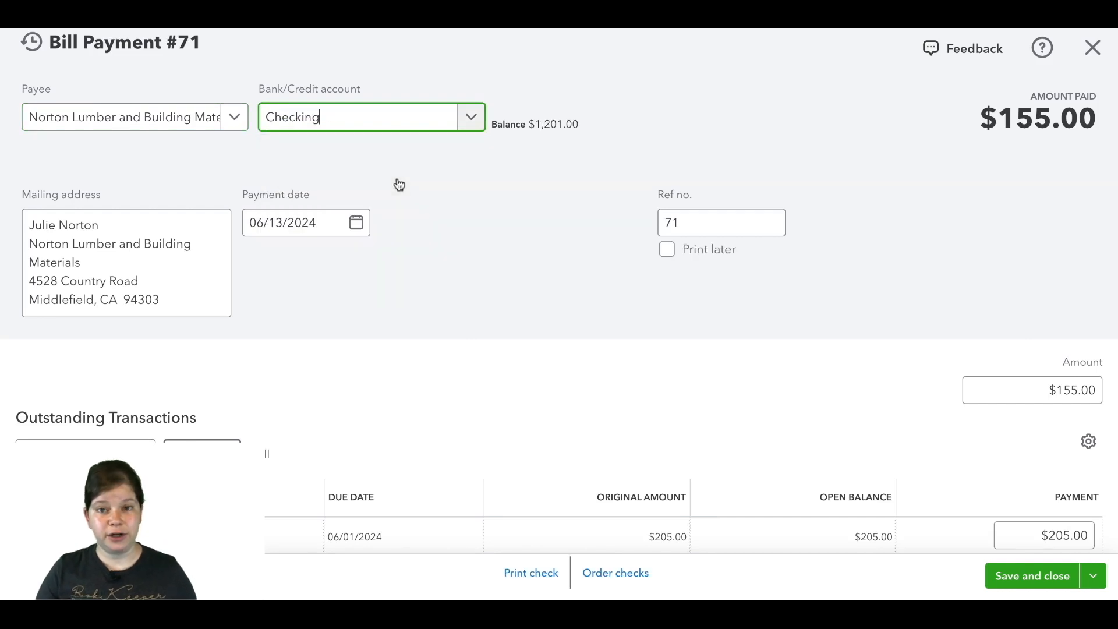
Step: Set the bill payment's date to 06/27/2024, keeping the reference number as it is
click(357, 224)
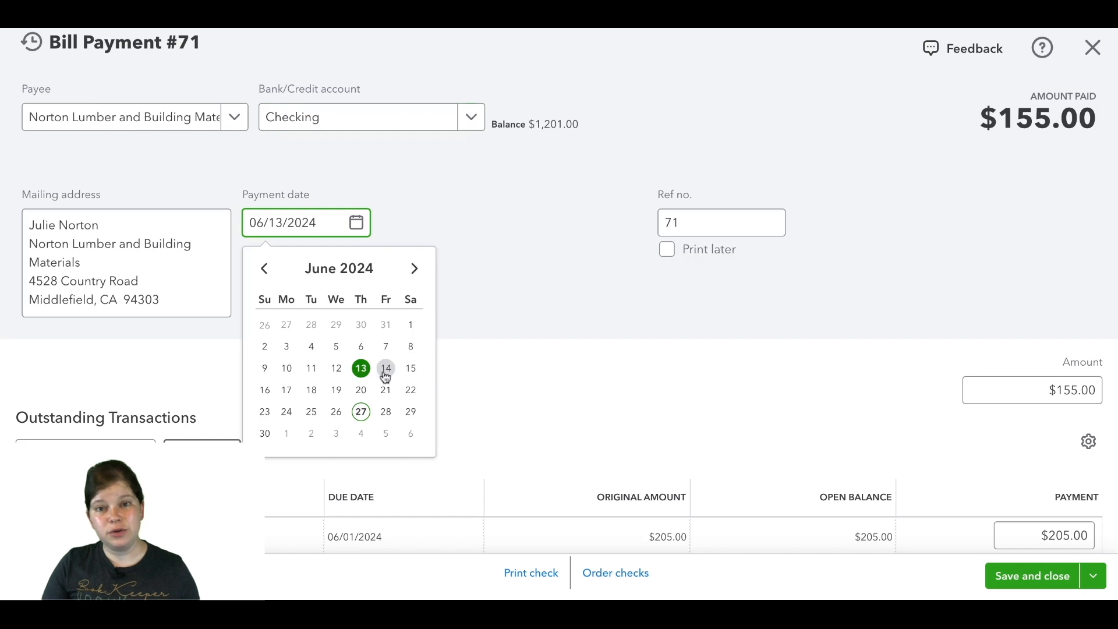
click(362, 413)
drag(686, 223, 664, 222)
click(539, 285)
Step: Check the $205.00 bill and the $50.00 vendor credit applied to it, and save and close the bill payment
scroll(539, 286, down, 4)
scroll(539, 287, down, 1)
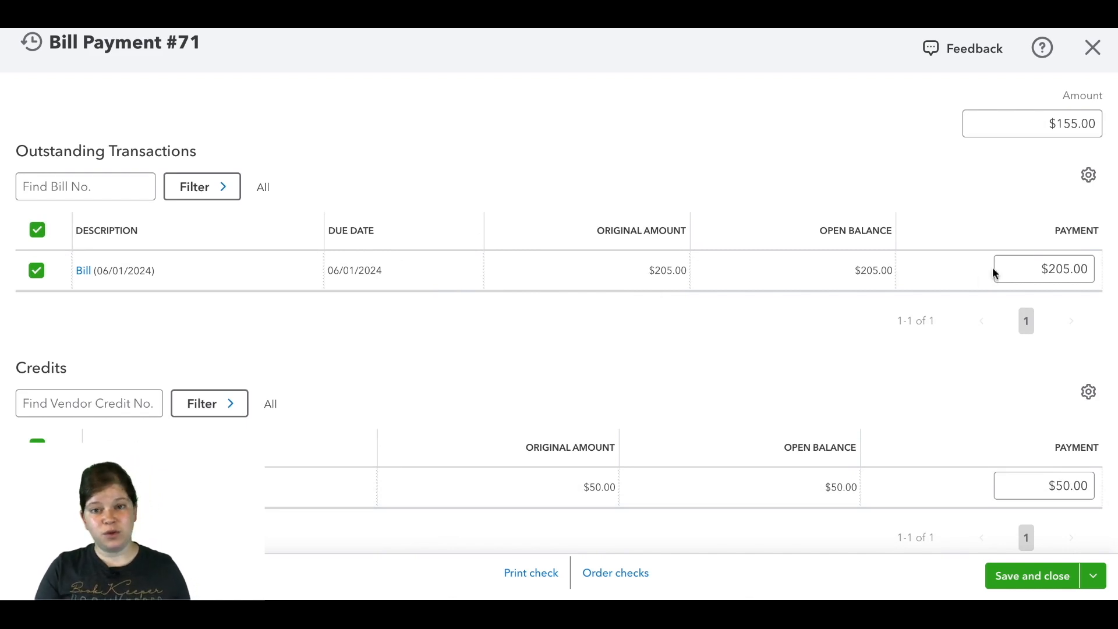
click(1075, 269)
click(864, 336)
scroll(847, 345, down, 2)
scroll(848, 347, up, 2)
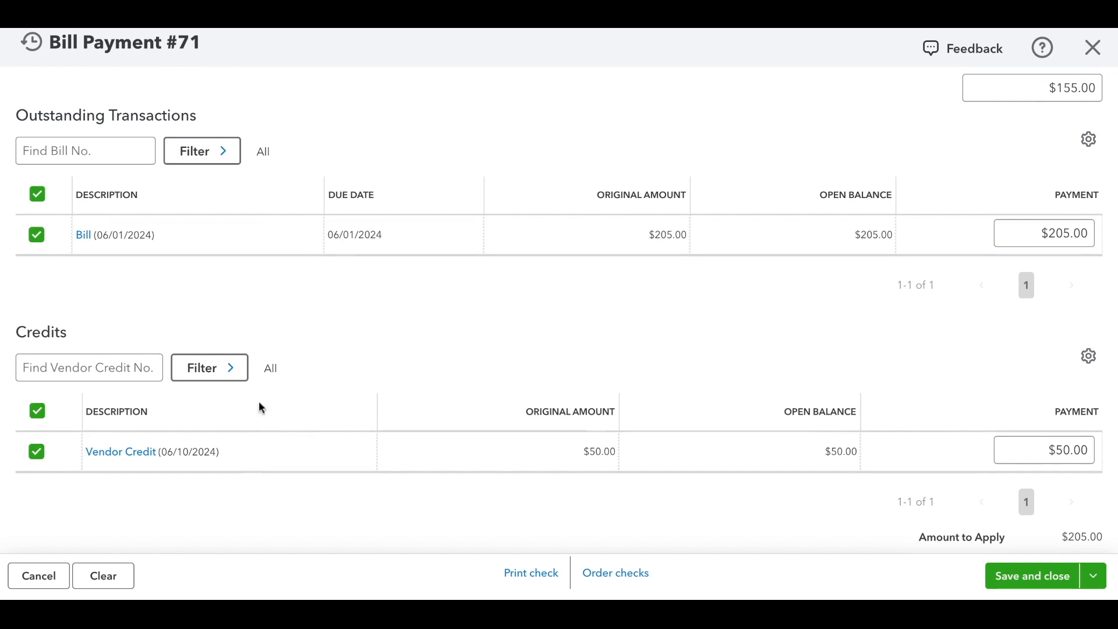
click(1077, 452)
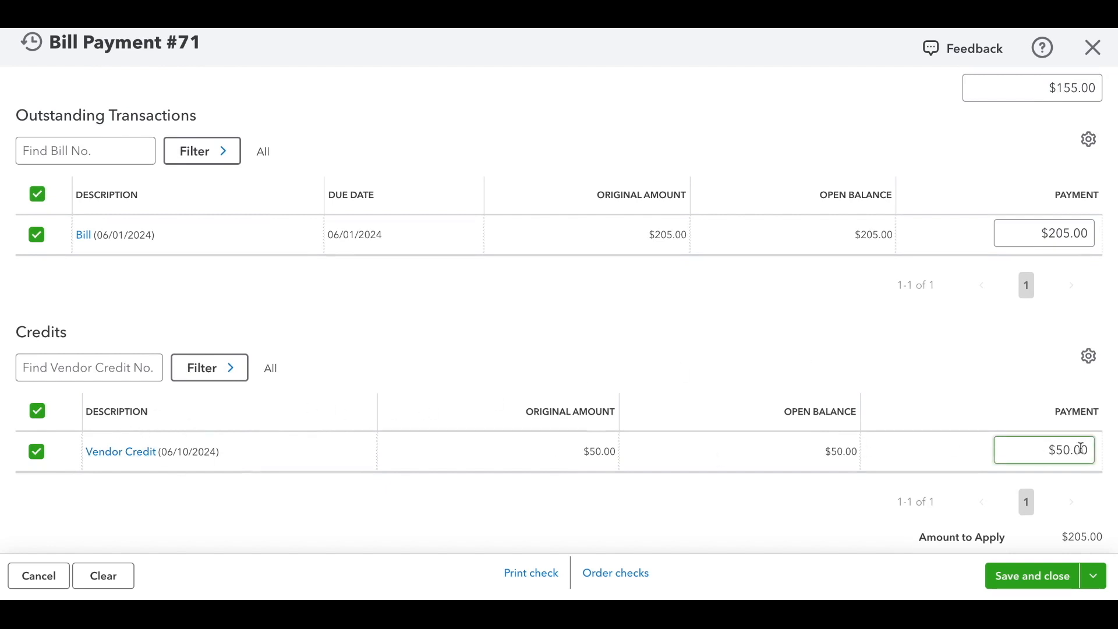
scroll(1042, 433, up, 1)
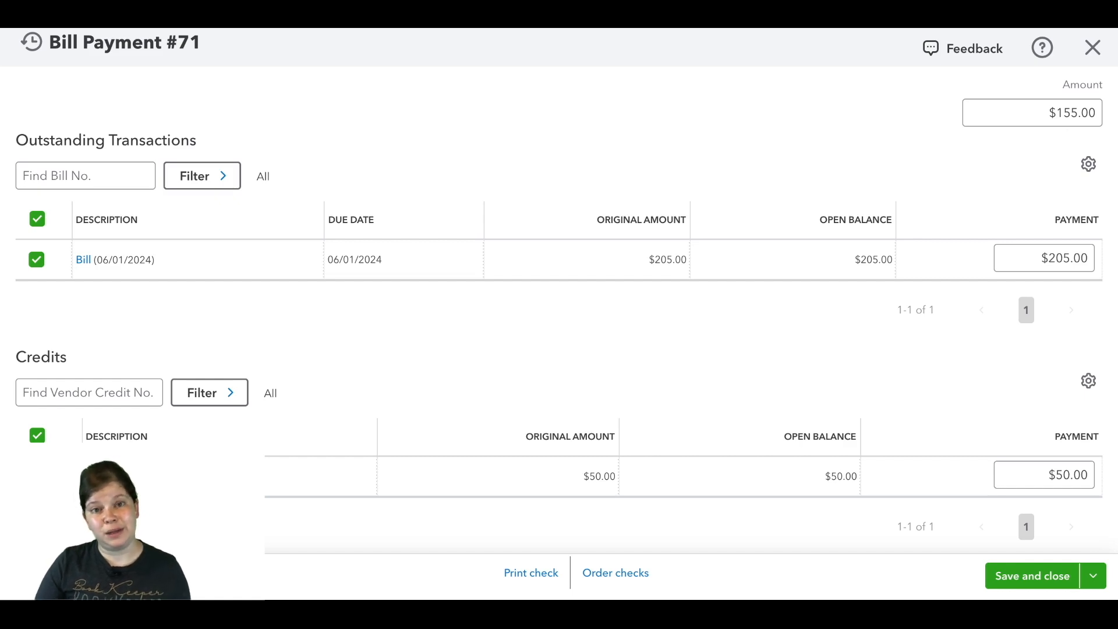
click(1041, 579)
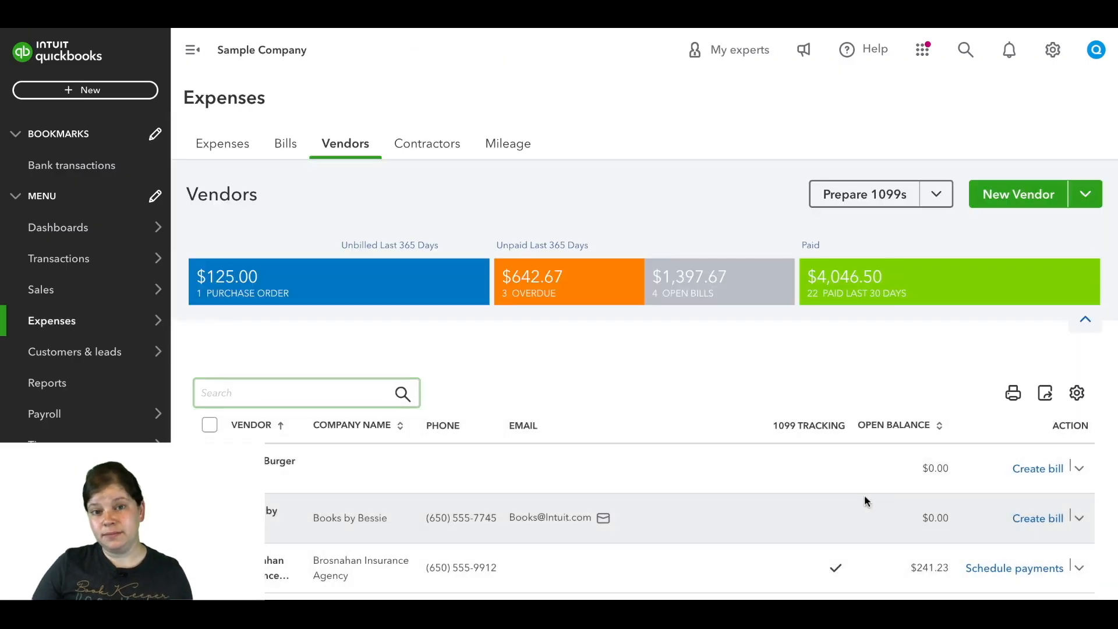
Step: Open the Norton Lumber and Building Materials vendor record and examine its open balance and transaction list
scroll(673, 513, down, 15)
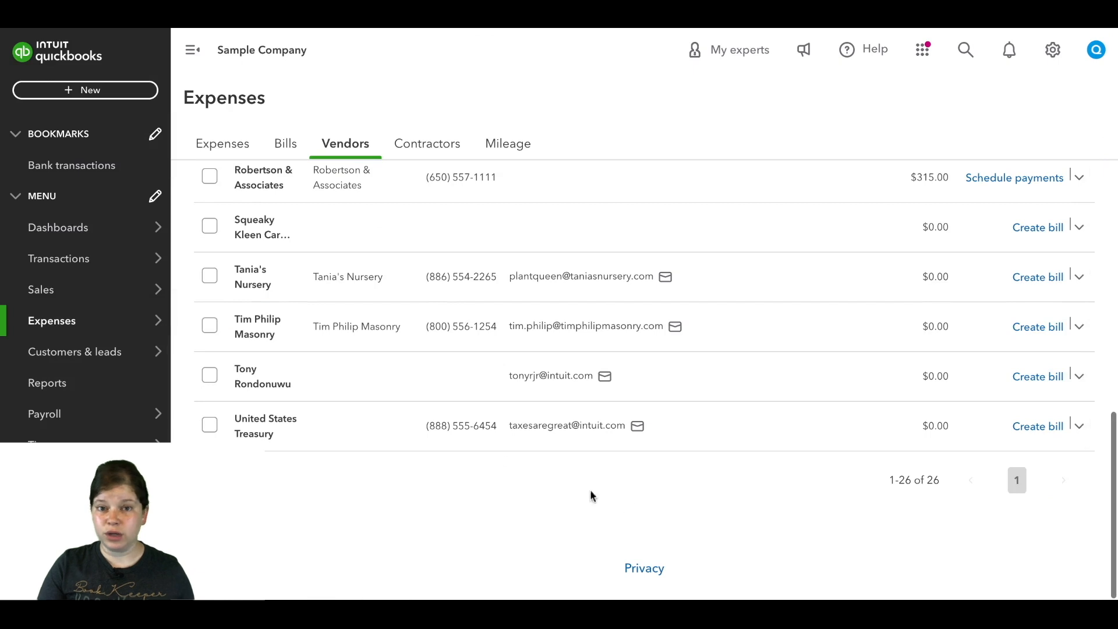
scroll(358, 390, up, 6)
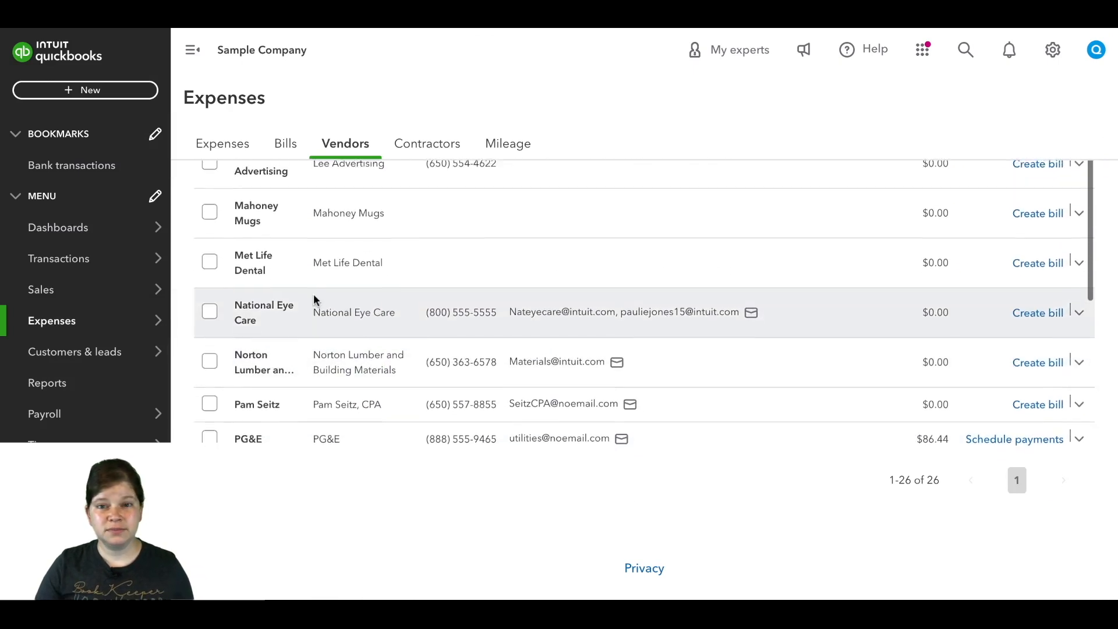
click(272, 381)
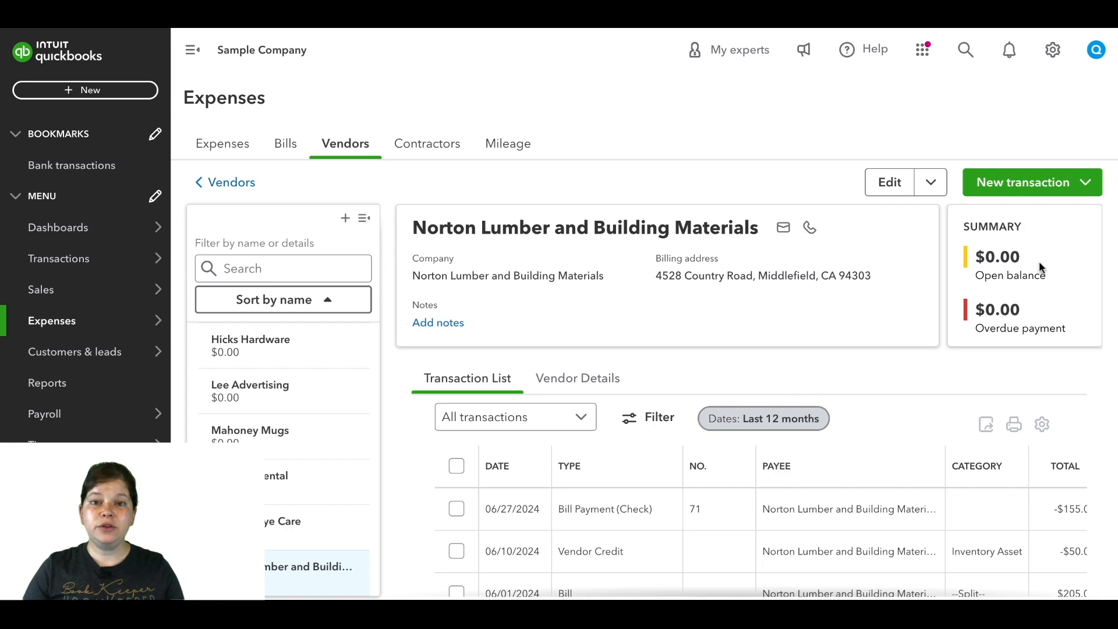
scroll(1021, 327, down, 1)
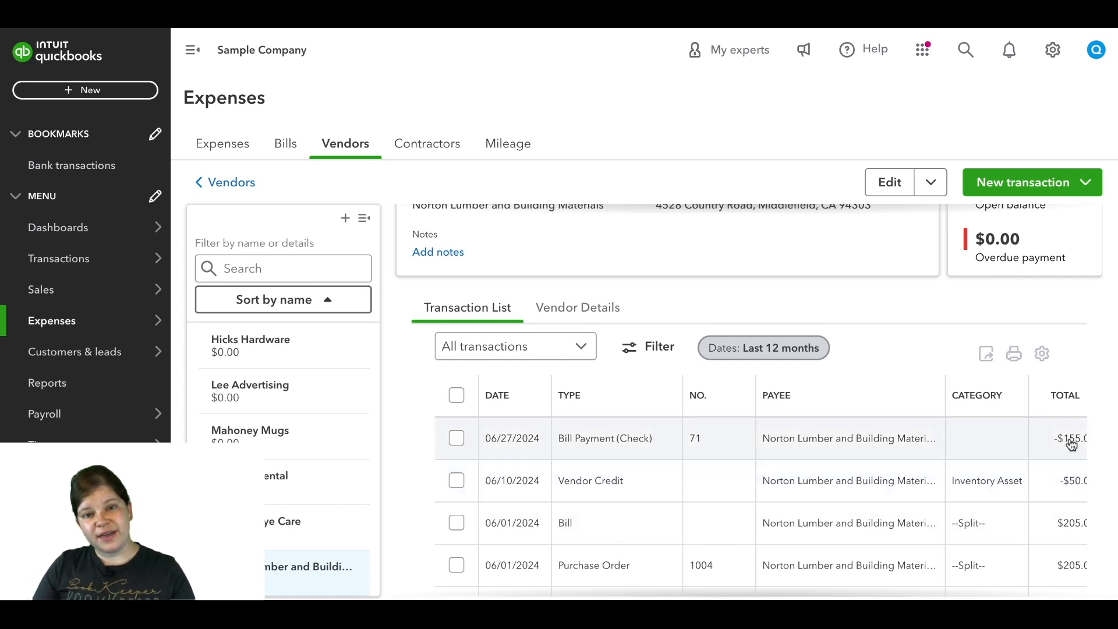
scroll(1072, 445, right, 2)
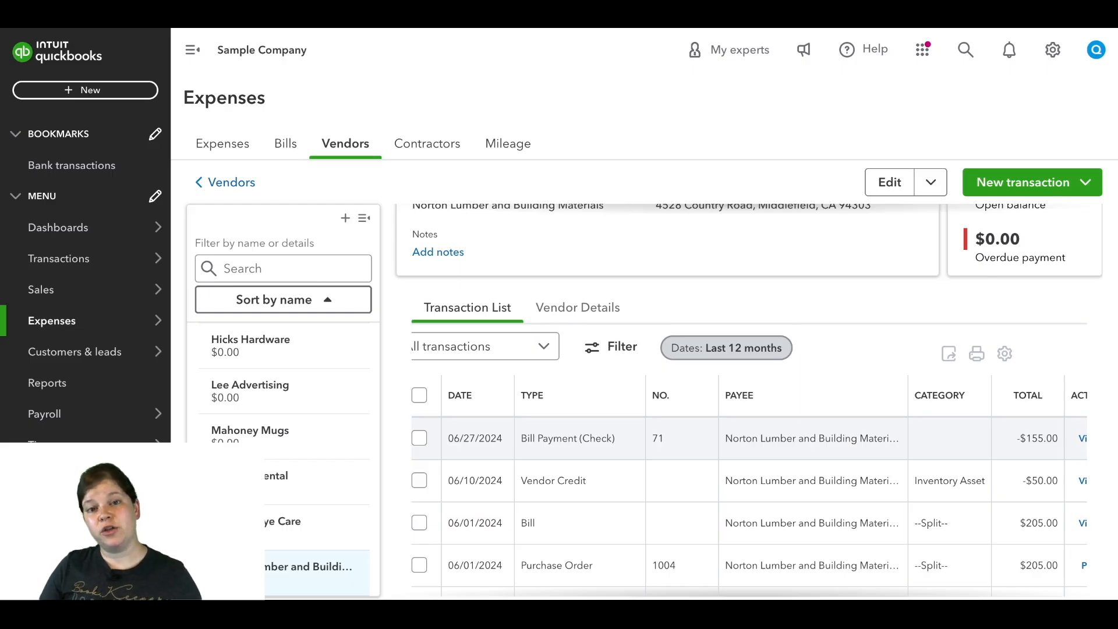
Step: Start paying bills with Mastercard as the payment account and select the Diego's Road Warrior Bodyshop bill
click(92, 91)
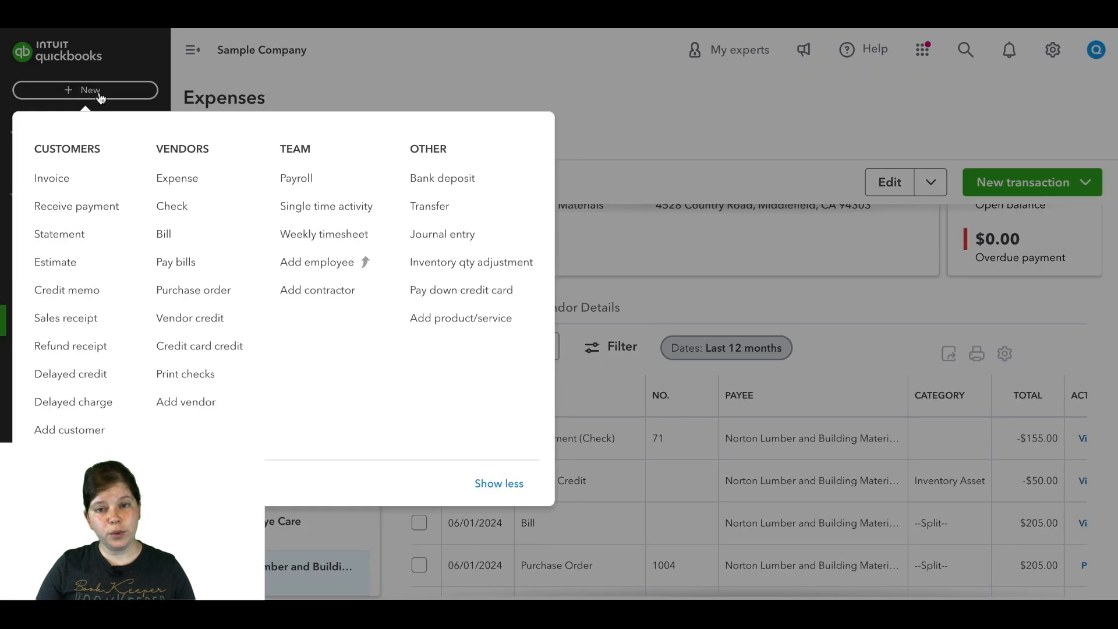
click(216, 264)
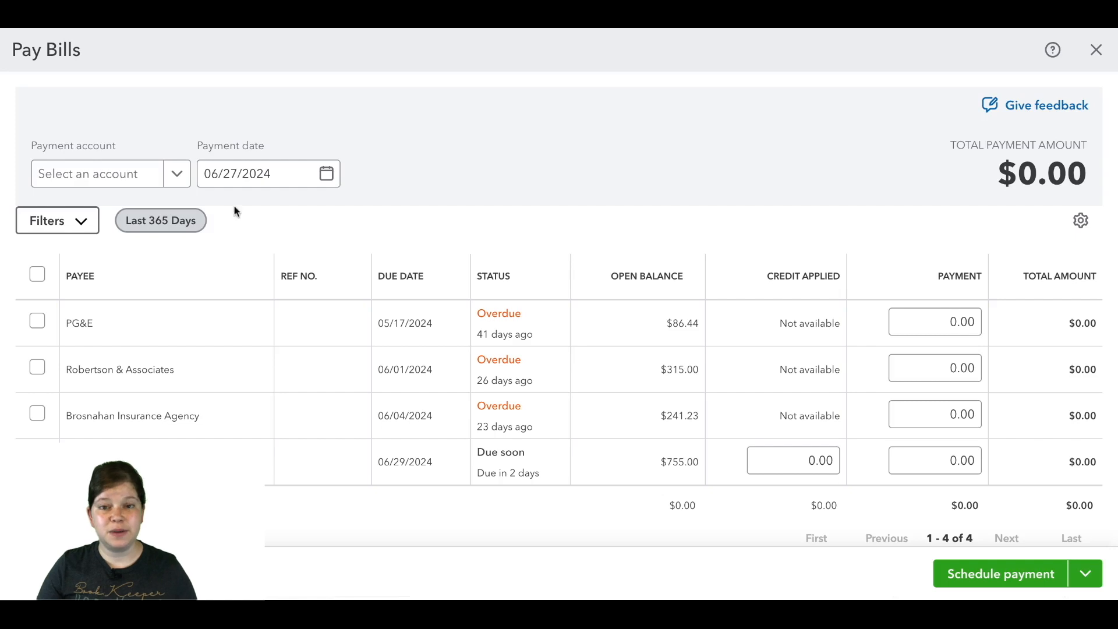
click(177, 174)
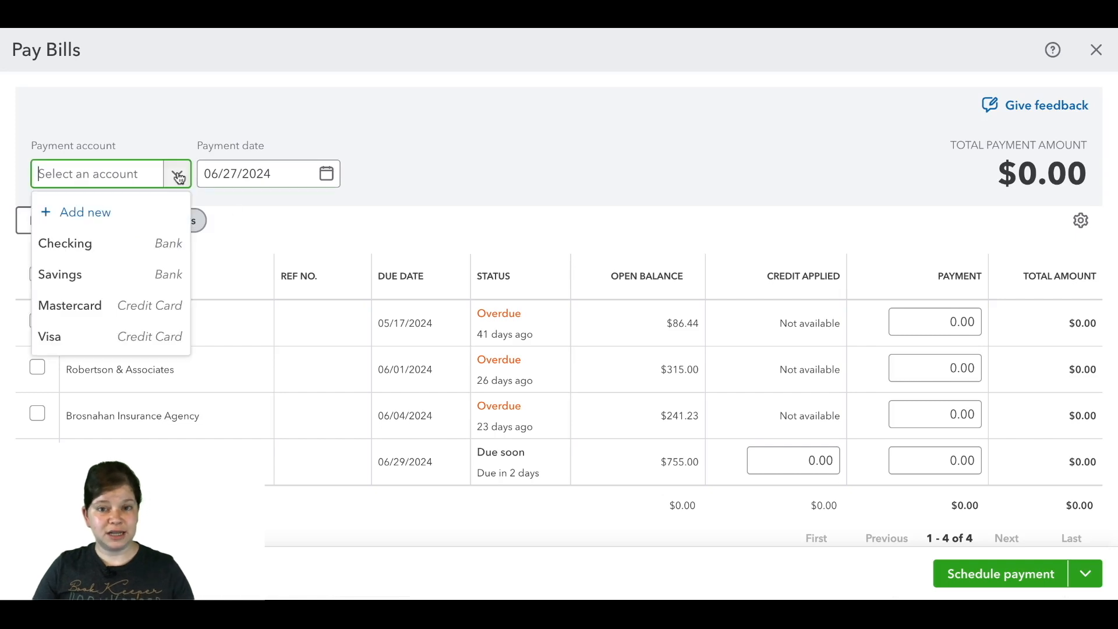
click(125, 306)
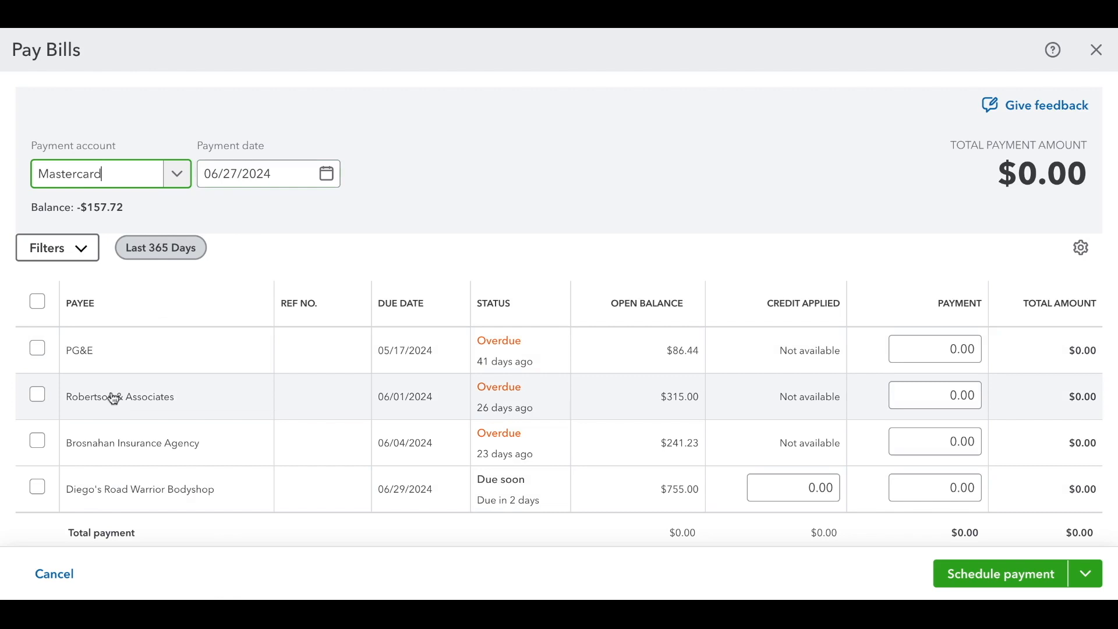
click(37, 488)
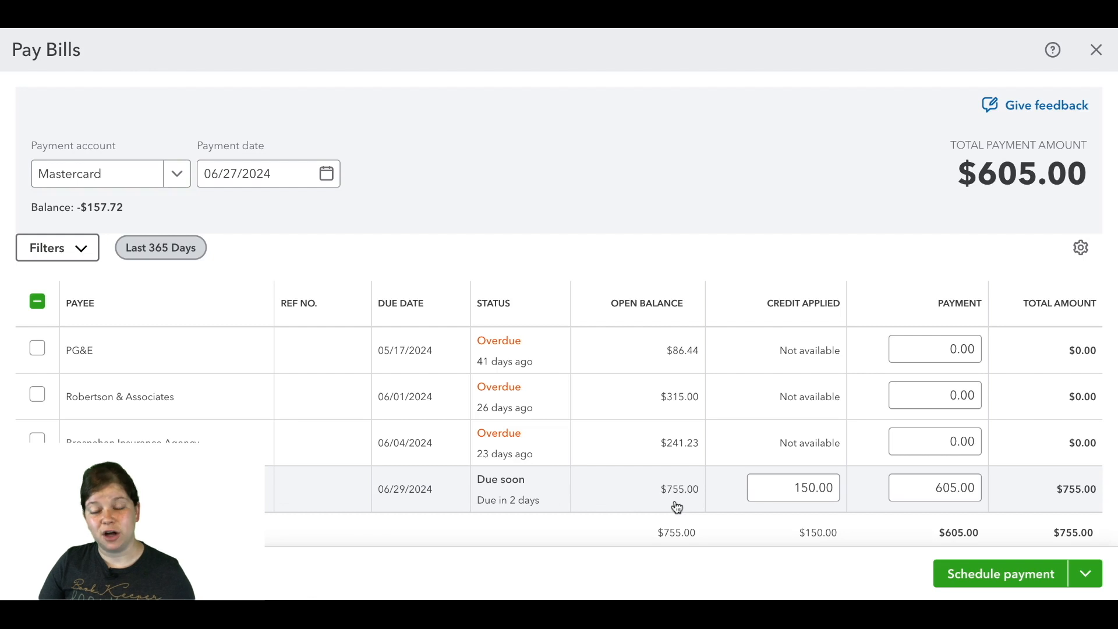
Step: Set the credit applied to the Diego's Road Warrior Bodyshop bill to 100.00, and save and close the payment
click(790, 492)
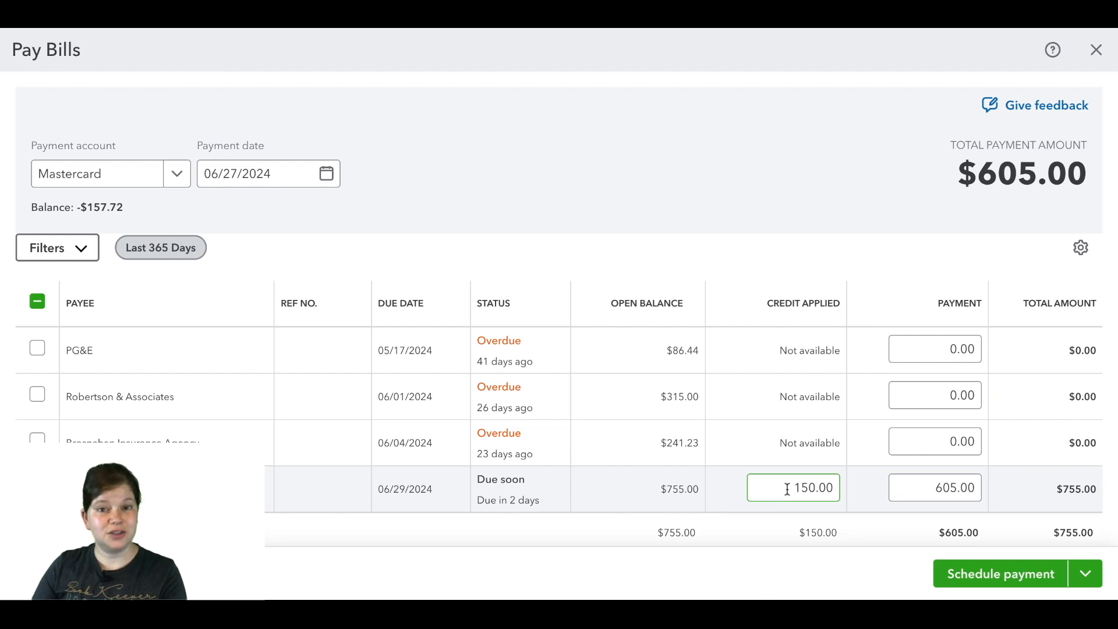
click(794, 481)
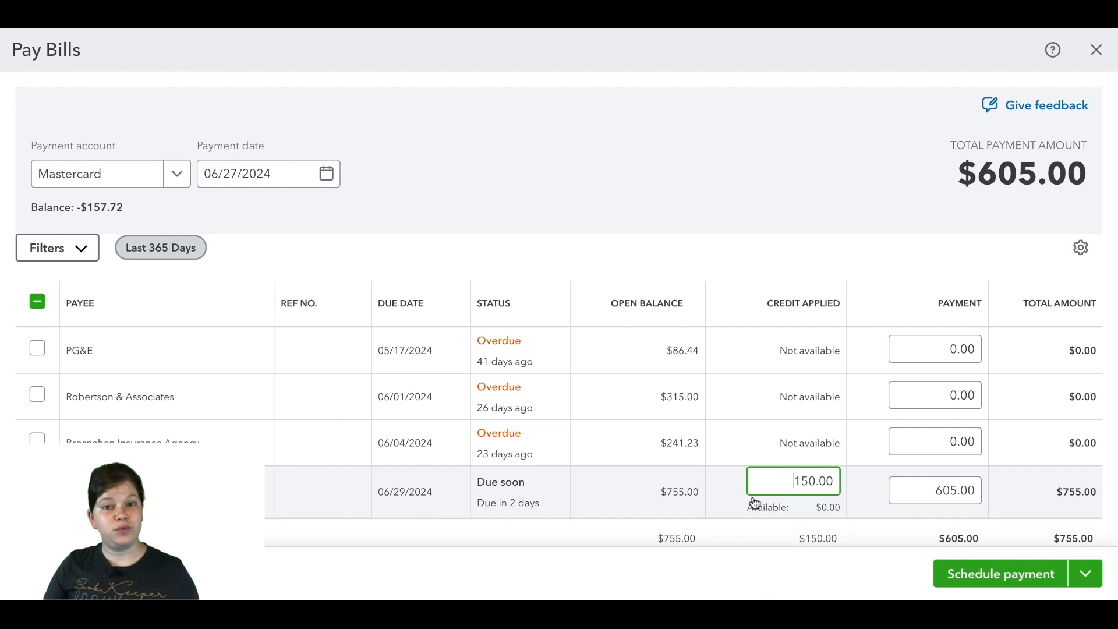
double_click(776, 484)
text(100)
click(734, 487)
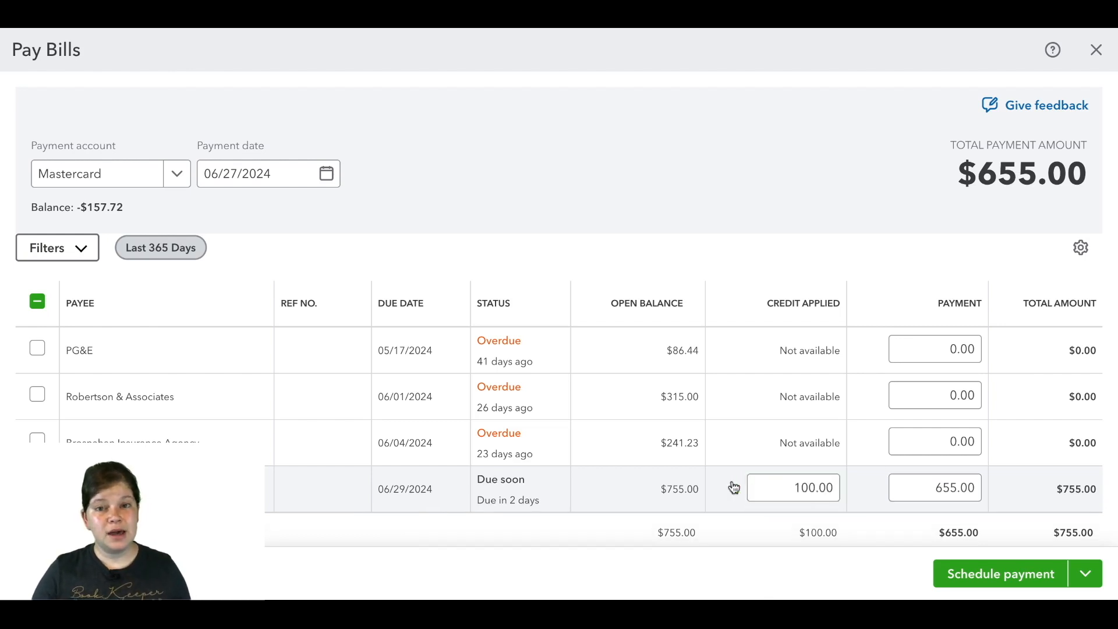
click(761, 483)
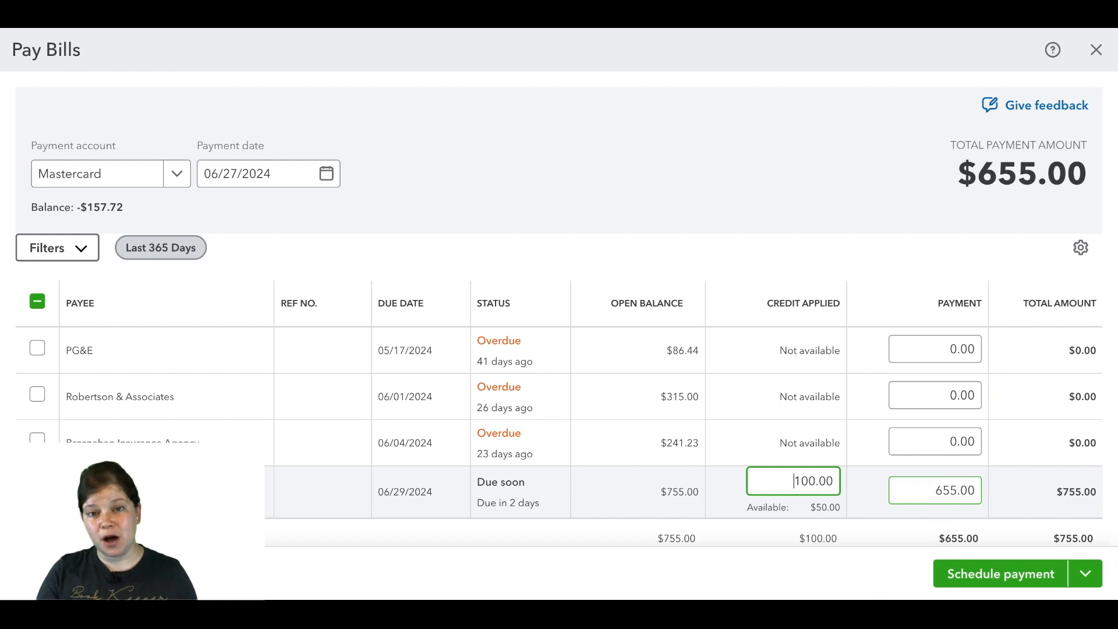
click(1095, 579)
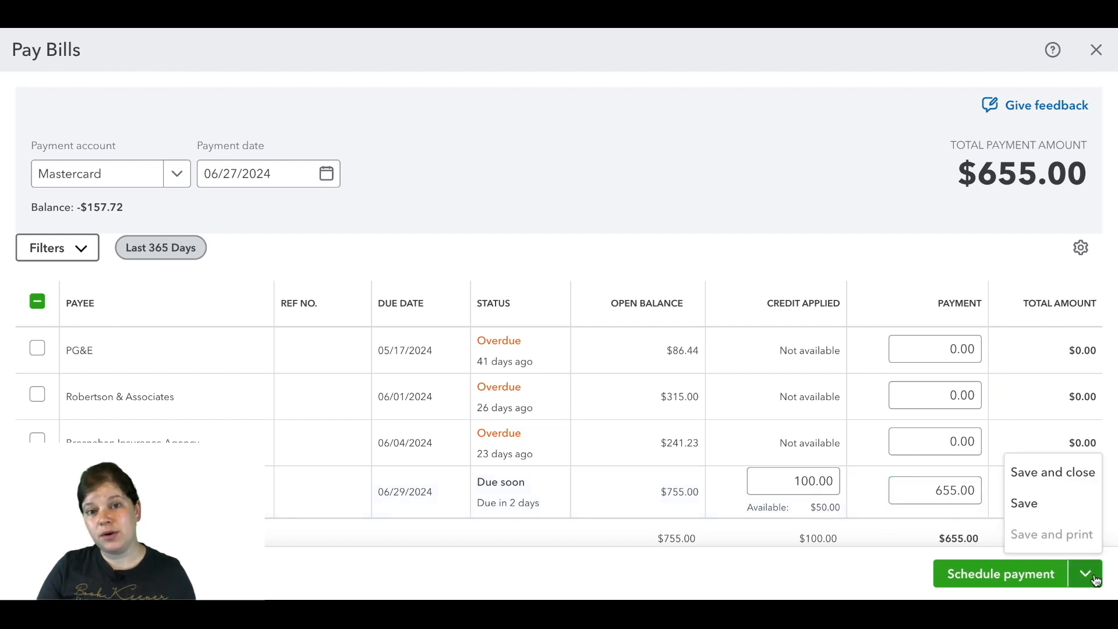
click(1057, 475)
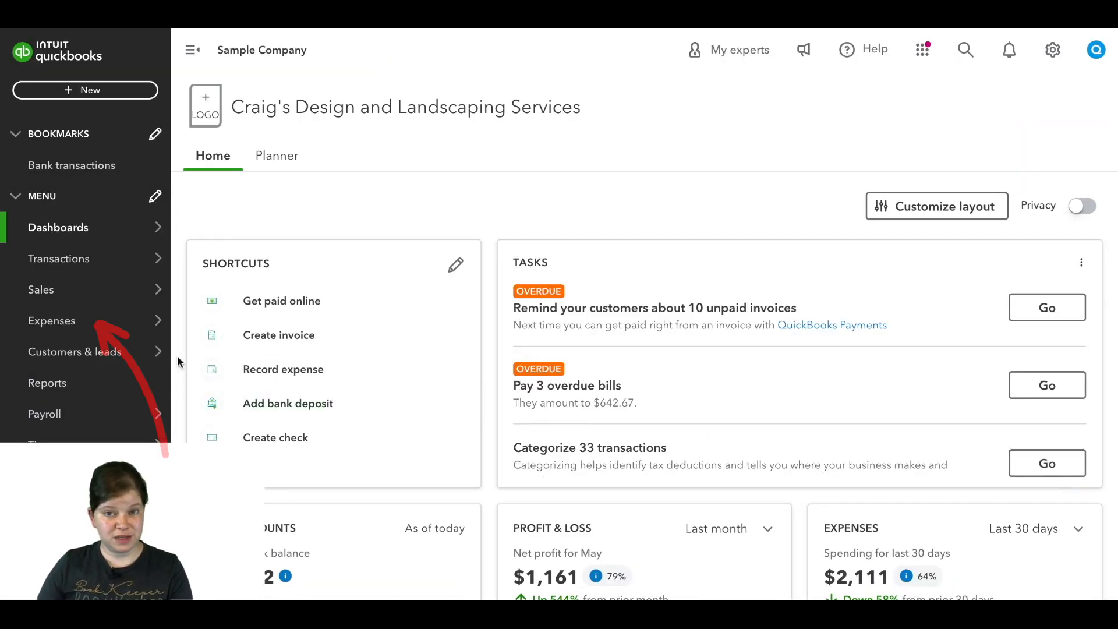
Step: Search the vendors for "diego", open Diego's Road Warrior Bodyshop, and examine its transactions and open balance
mouse_move(140, 321)
click(214, 385)
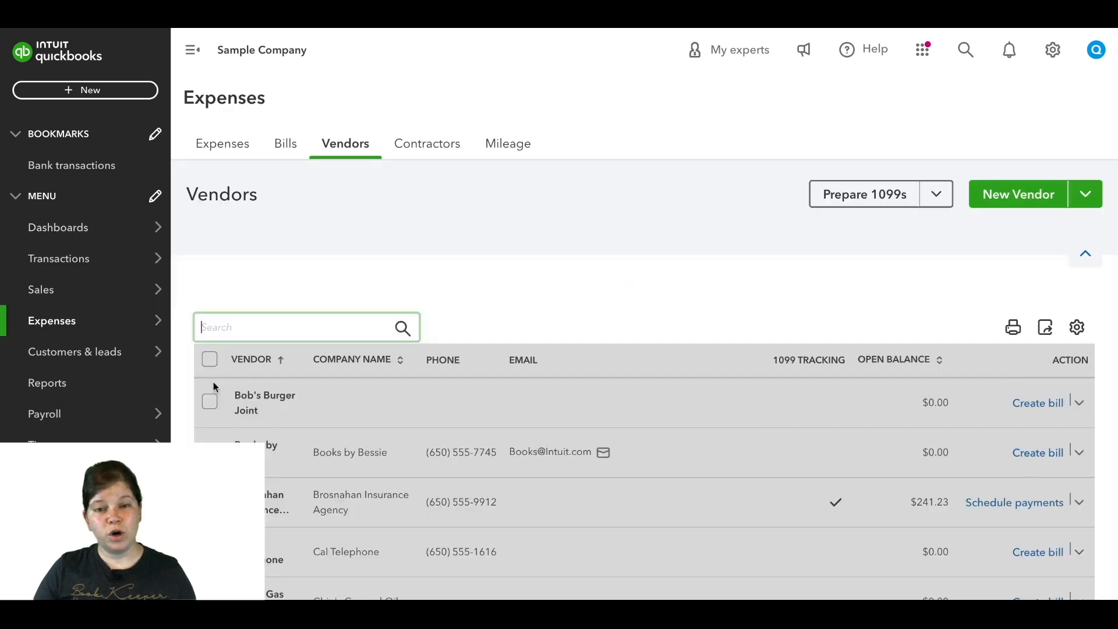
text(diego)
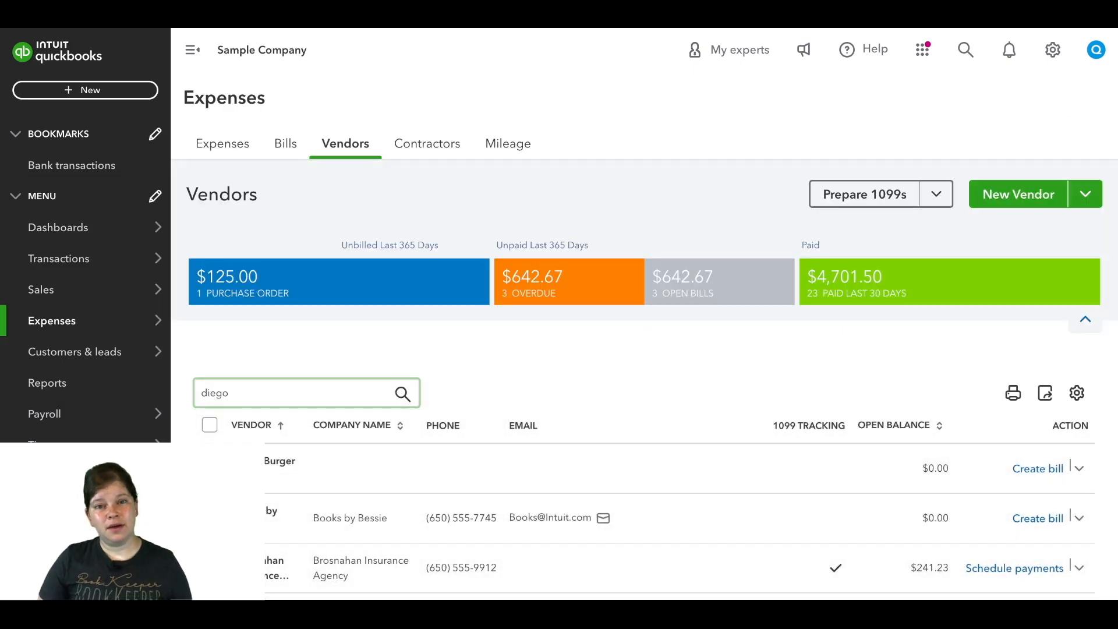
click(281, 431)
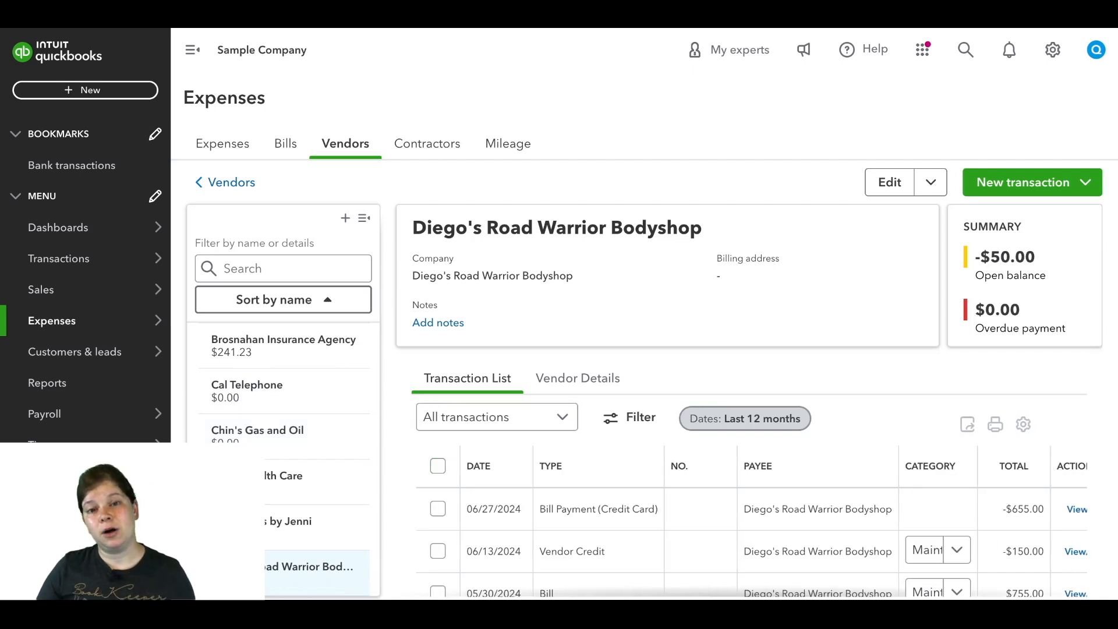
scroll(577, 524, down, 1)
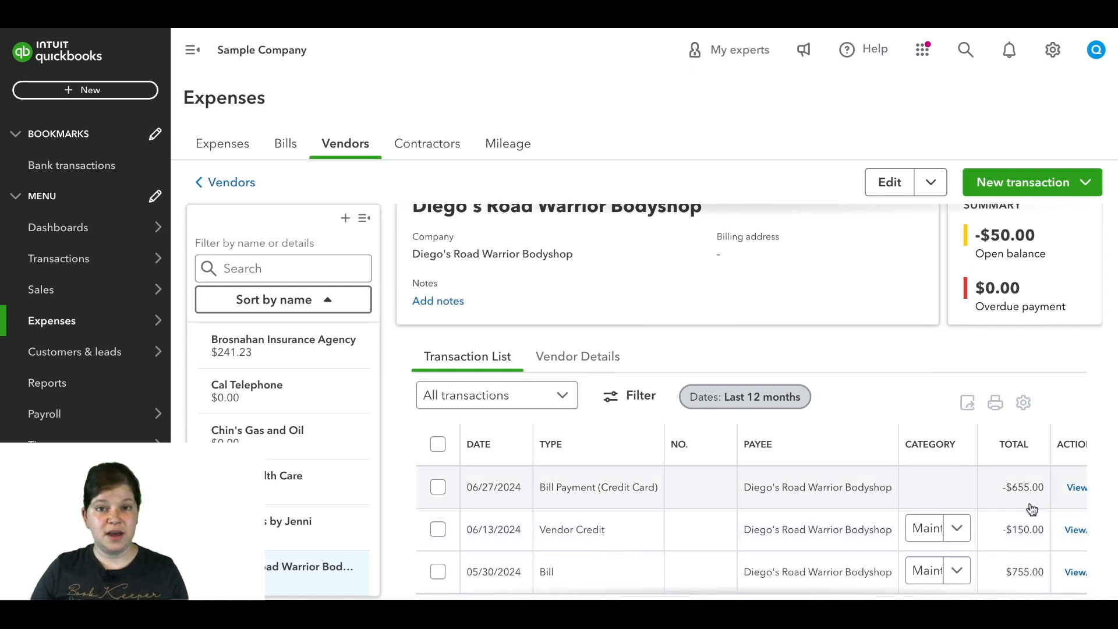
scroll(1032, 510, up, 1)
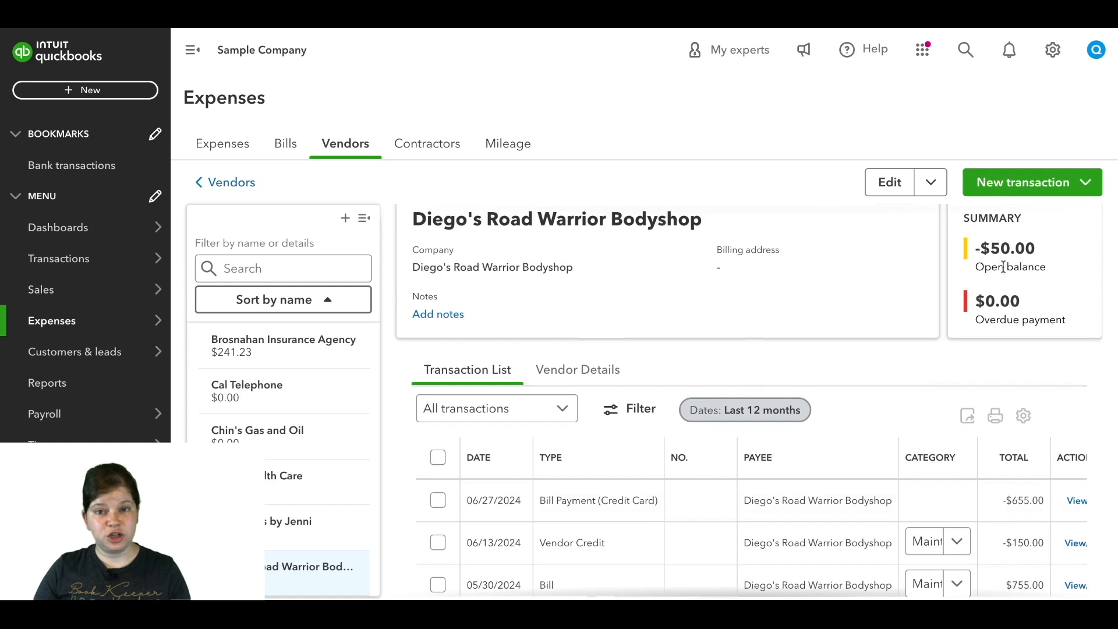